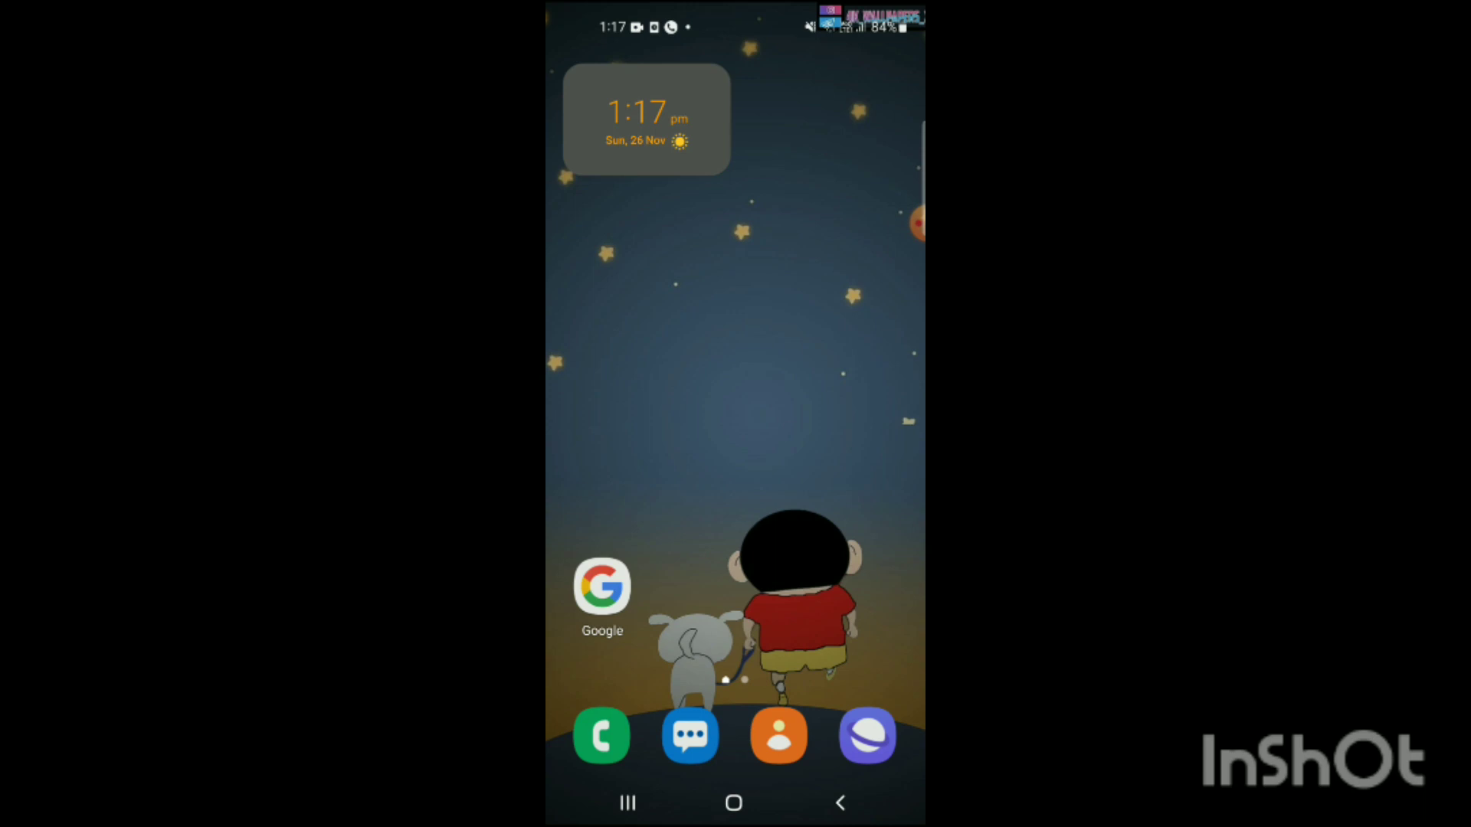
- Launch Settings and enter Battery and device care to reach the Device care page
{"action": "left_click", "coordinate": [913, 224]}
{"action": "left_click", "coordinate": [914, 224]}
{"action": "left_click", "coordinate": [913, 225]}
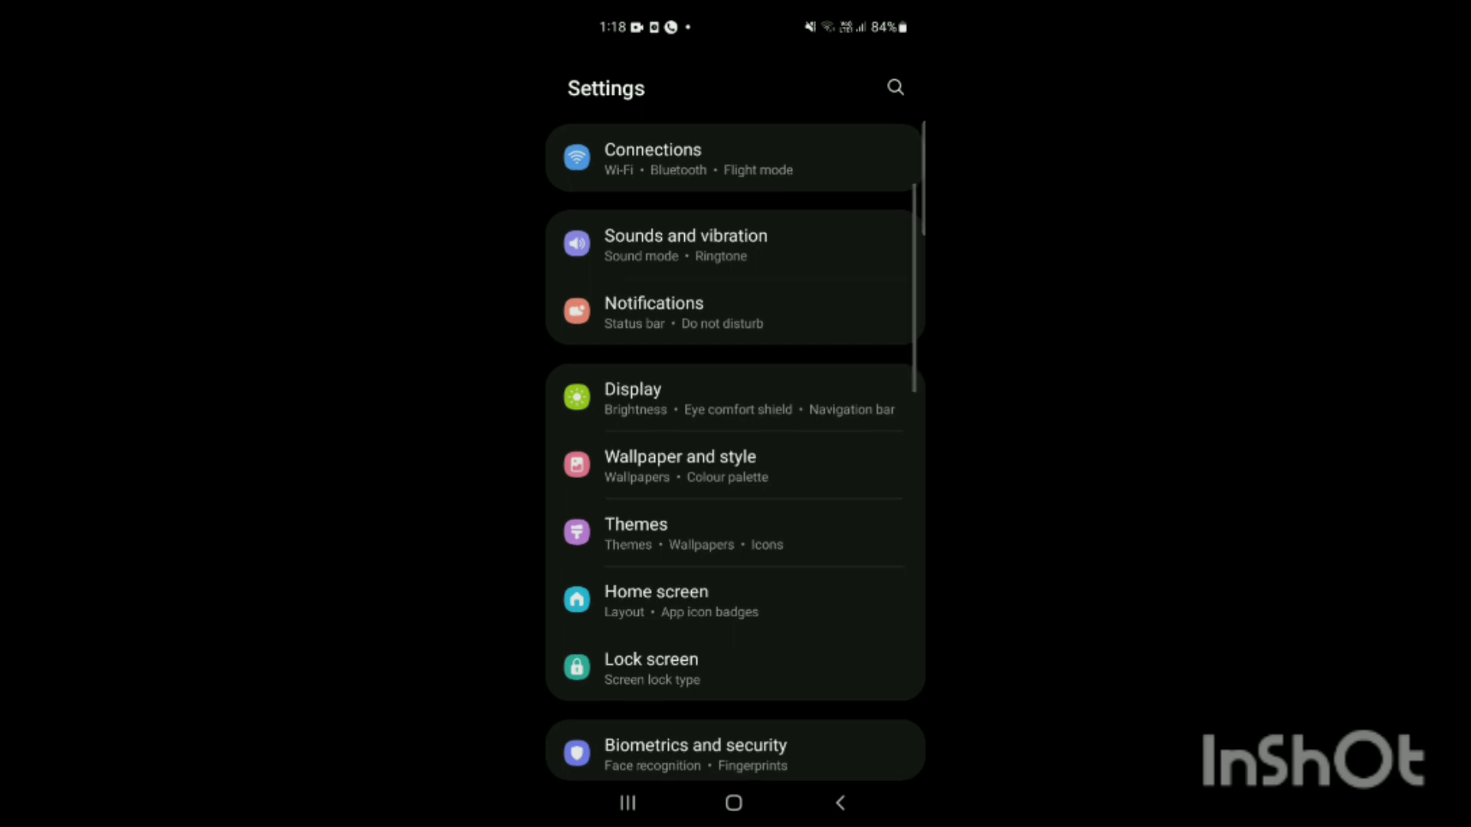
{"action": "scroll", "coordinate": [736, 459], "scroll_direction": "down", "scroll_amount": 3}
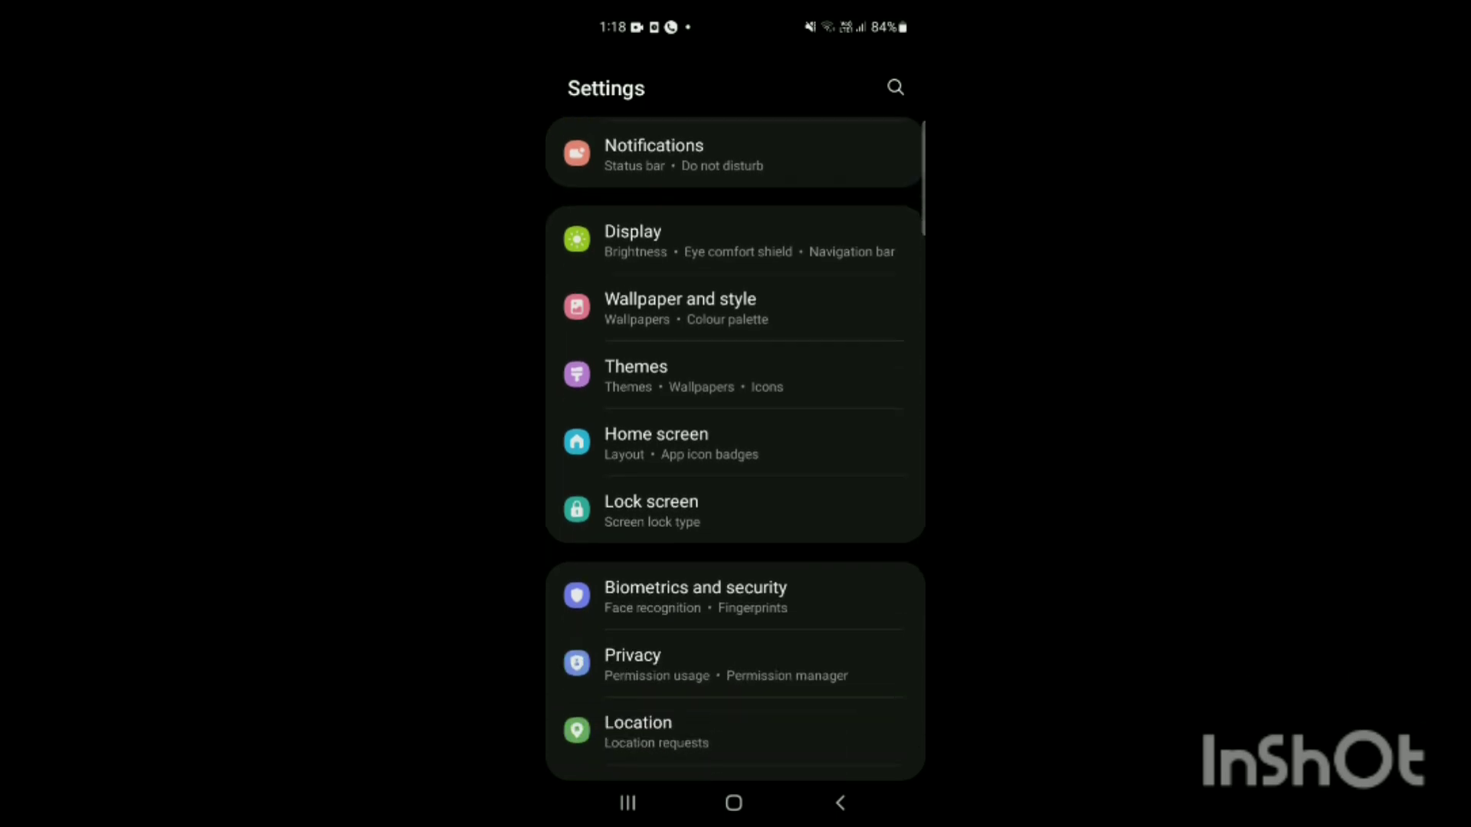
{"action": "scroll", "coordinate": [735, 460], "scroll_direction": "down", "scroll_amount": 5}
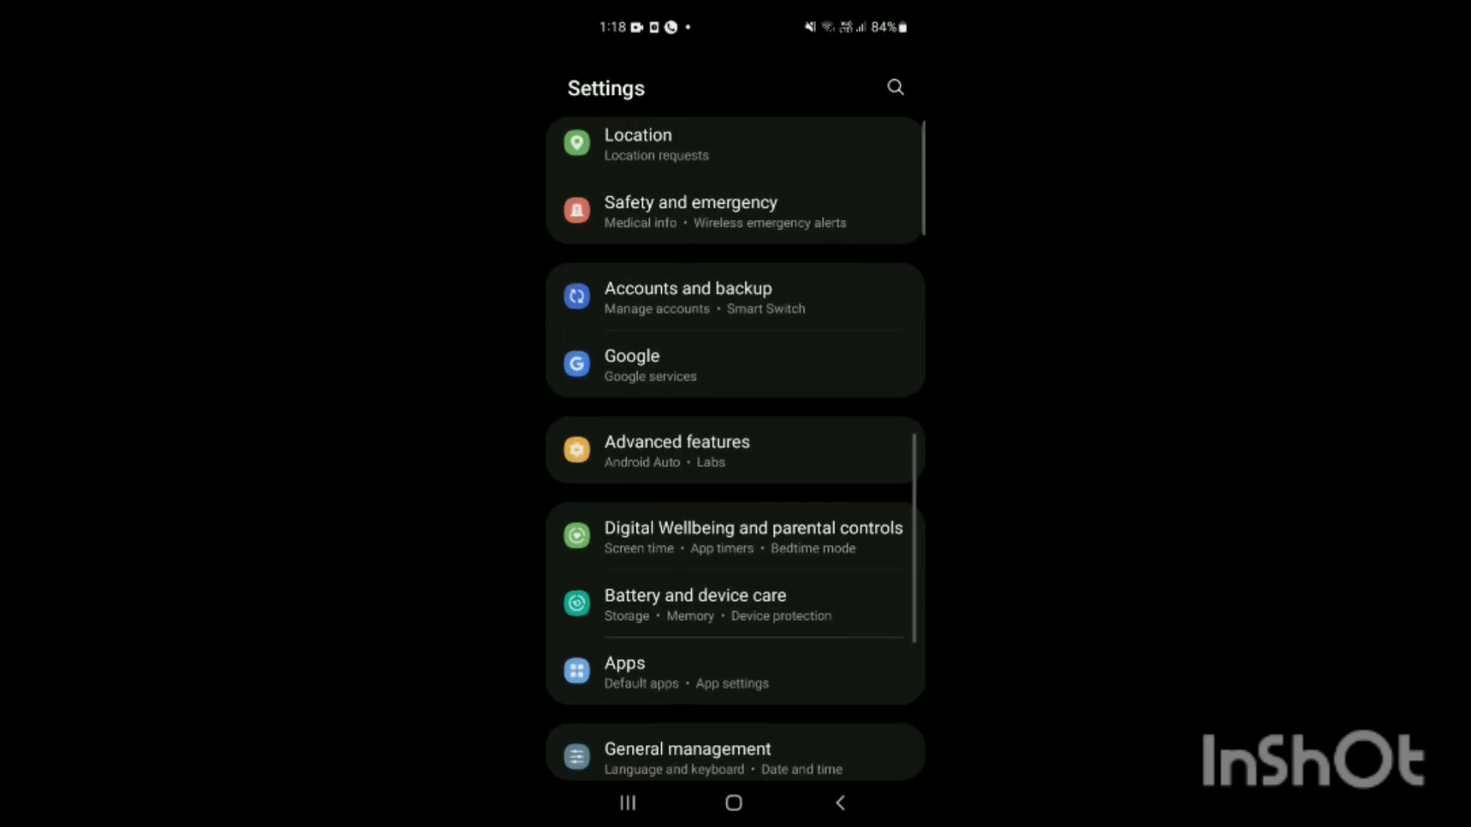
{"action": "scroll", "coordinate": [736, 460], "scroll_direction": "down", "scroll_amount": 5}
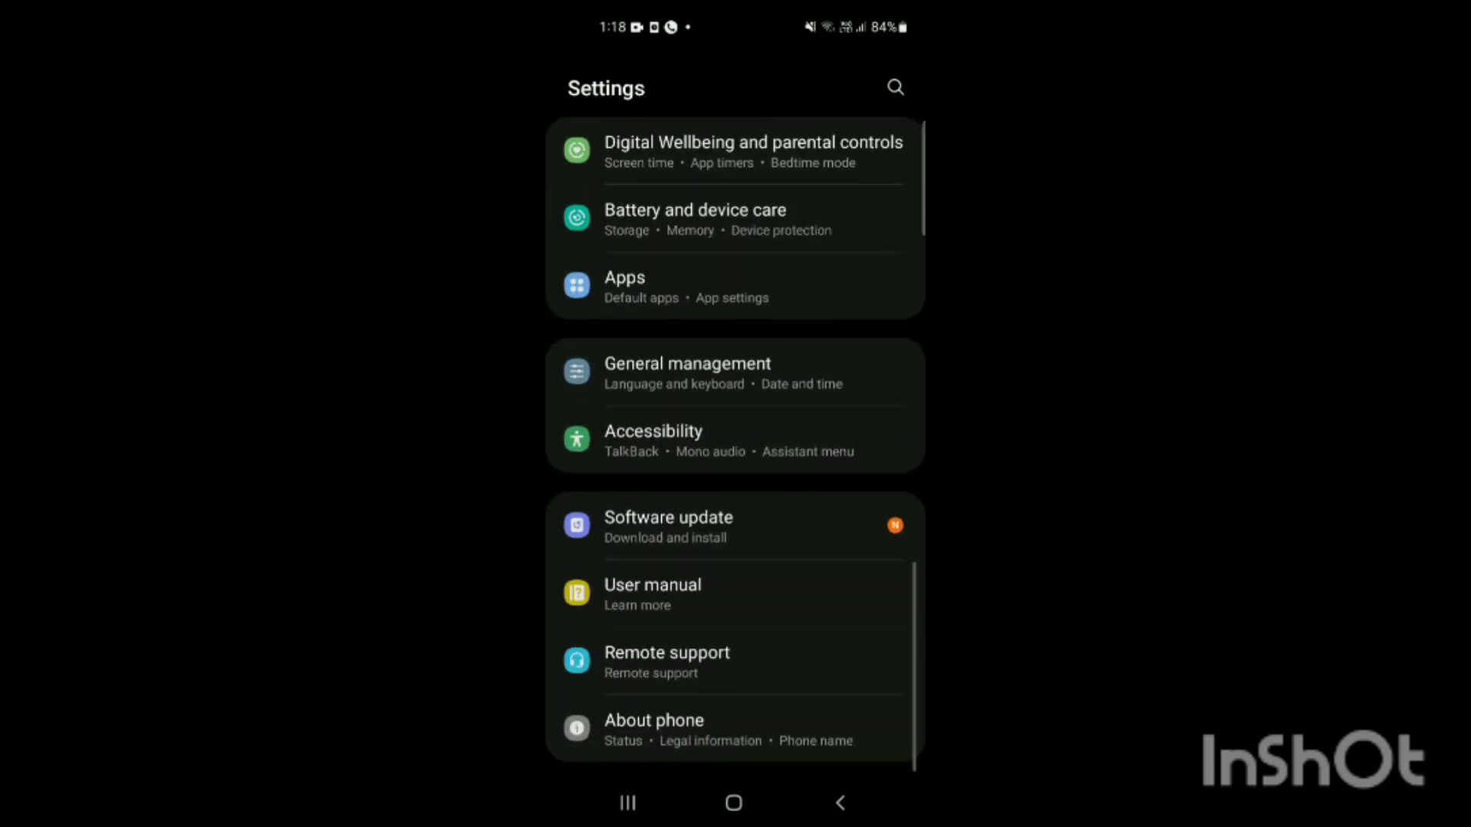
{"action": "scroll", "coordinate": [737, 460], "scroll_direction": "up", "scroll_amount": 5}
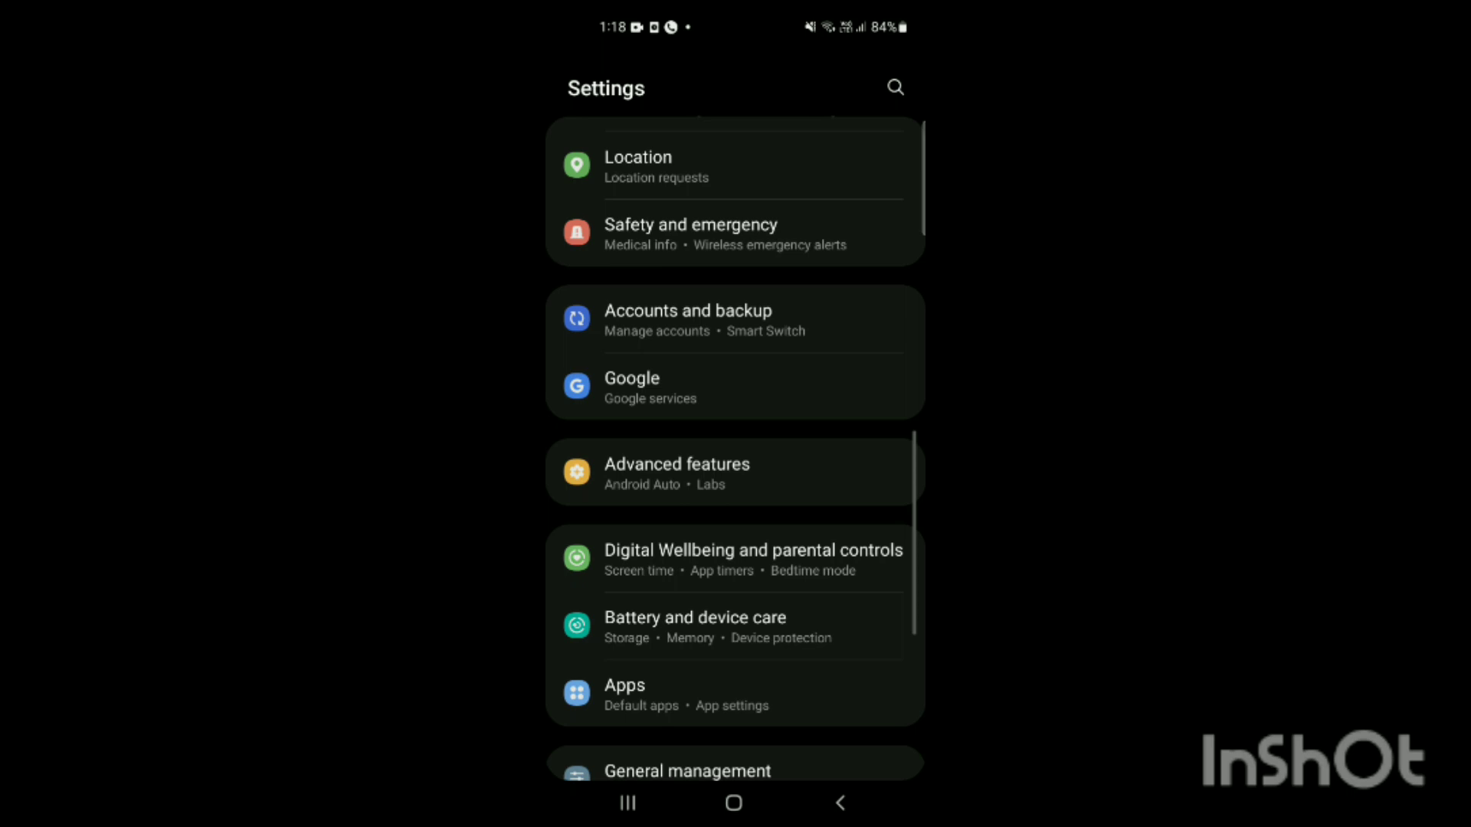
{"action": "scroll", "coordinate": [736, 460], "scroll_direction": "up", "scroll_amount": 2}
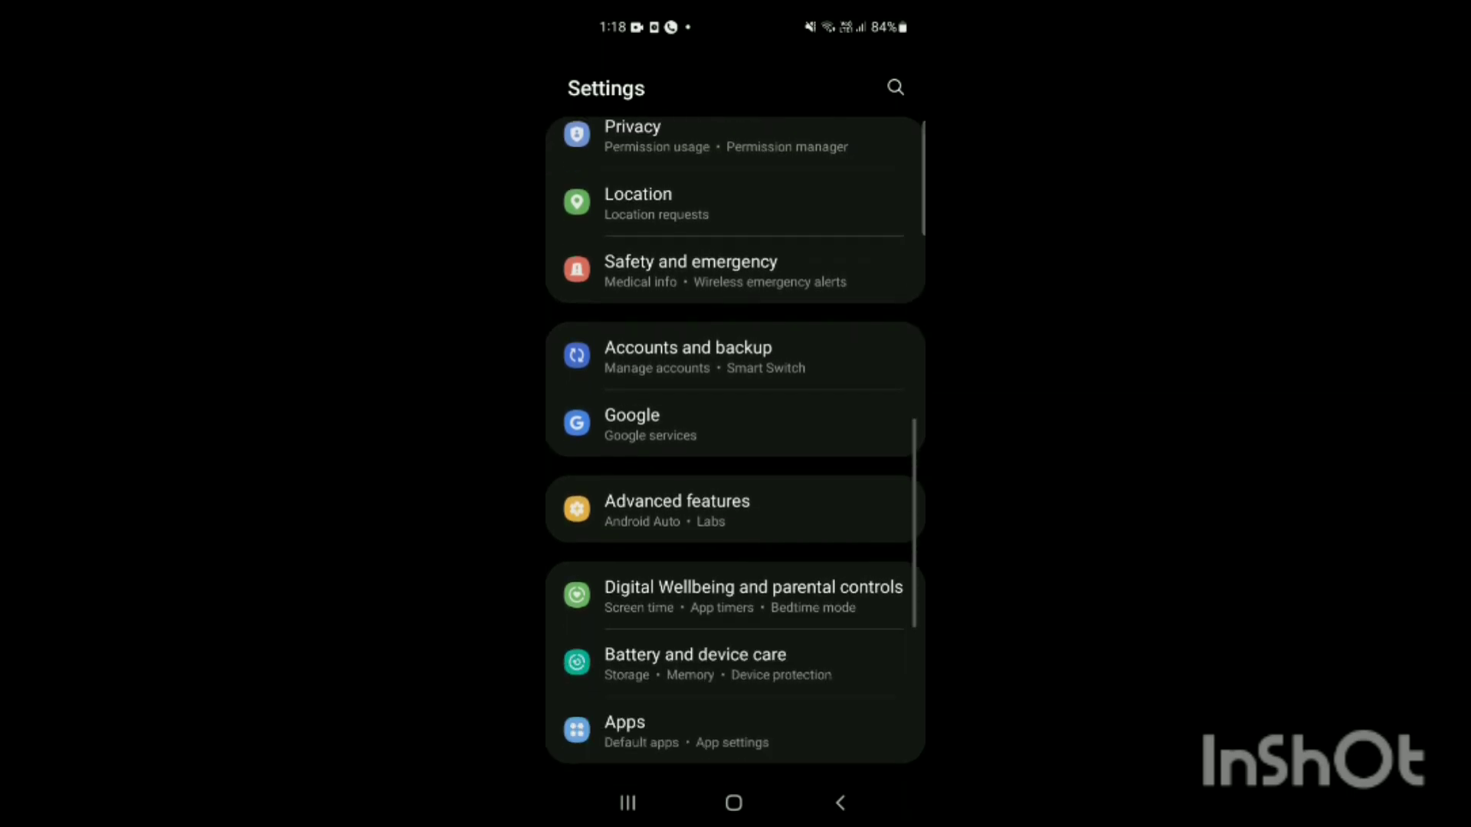
{"action": "scroll", "coordinate": [736, 460], "scroll_direction": "down", "scroll_amount": 5}
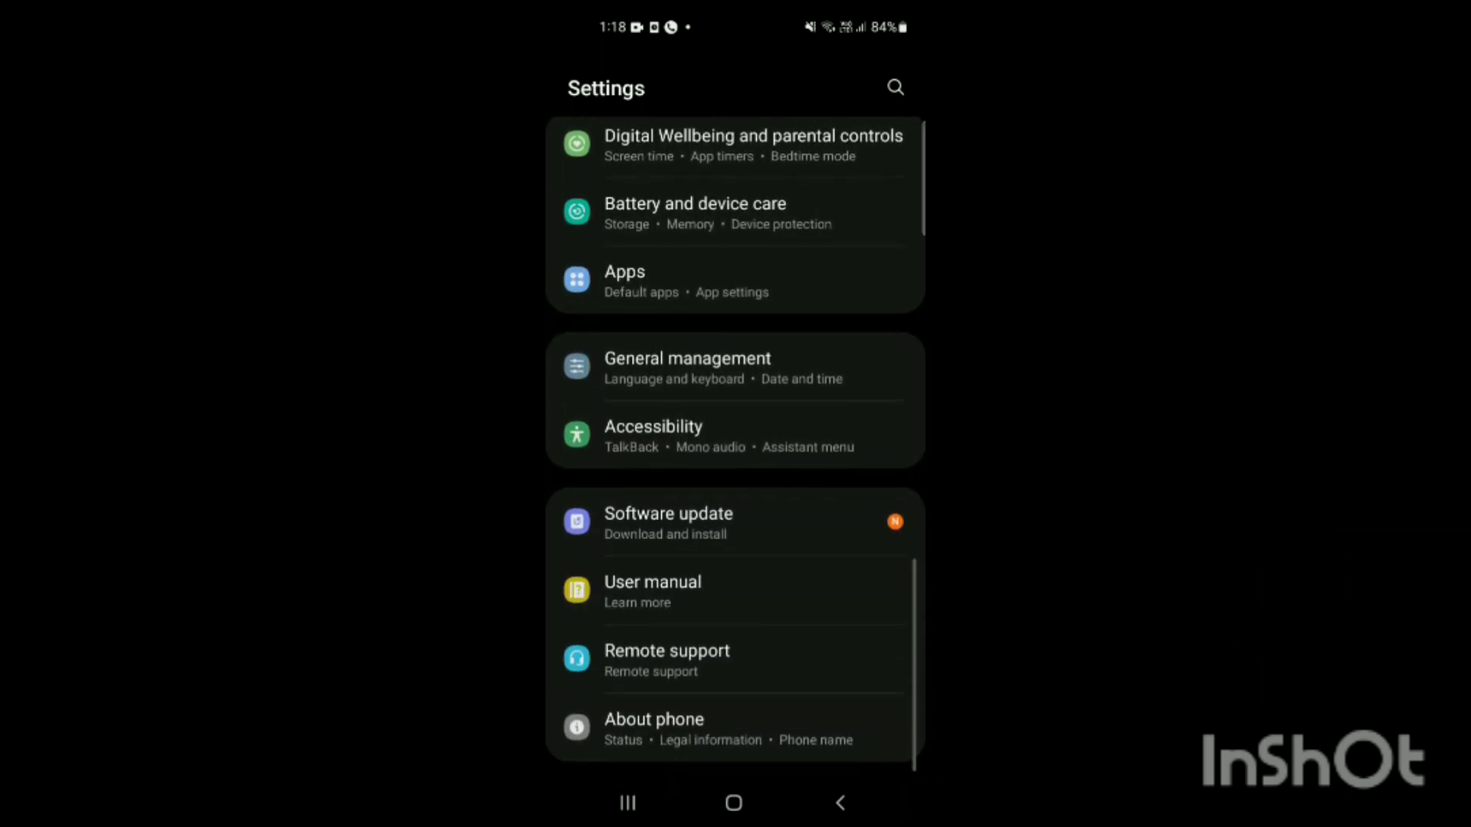
{"action": "scroll", "coordinate": [736, 460], "scroll_direction": "up", "scroll_amount": 5}
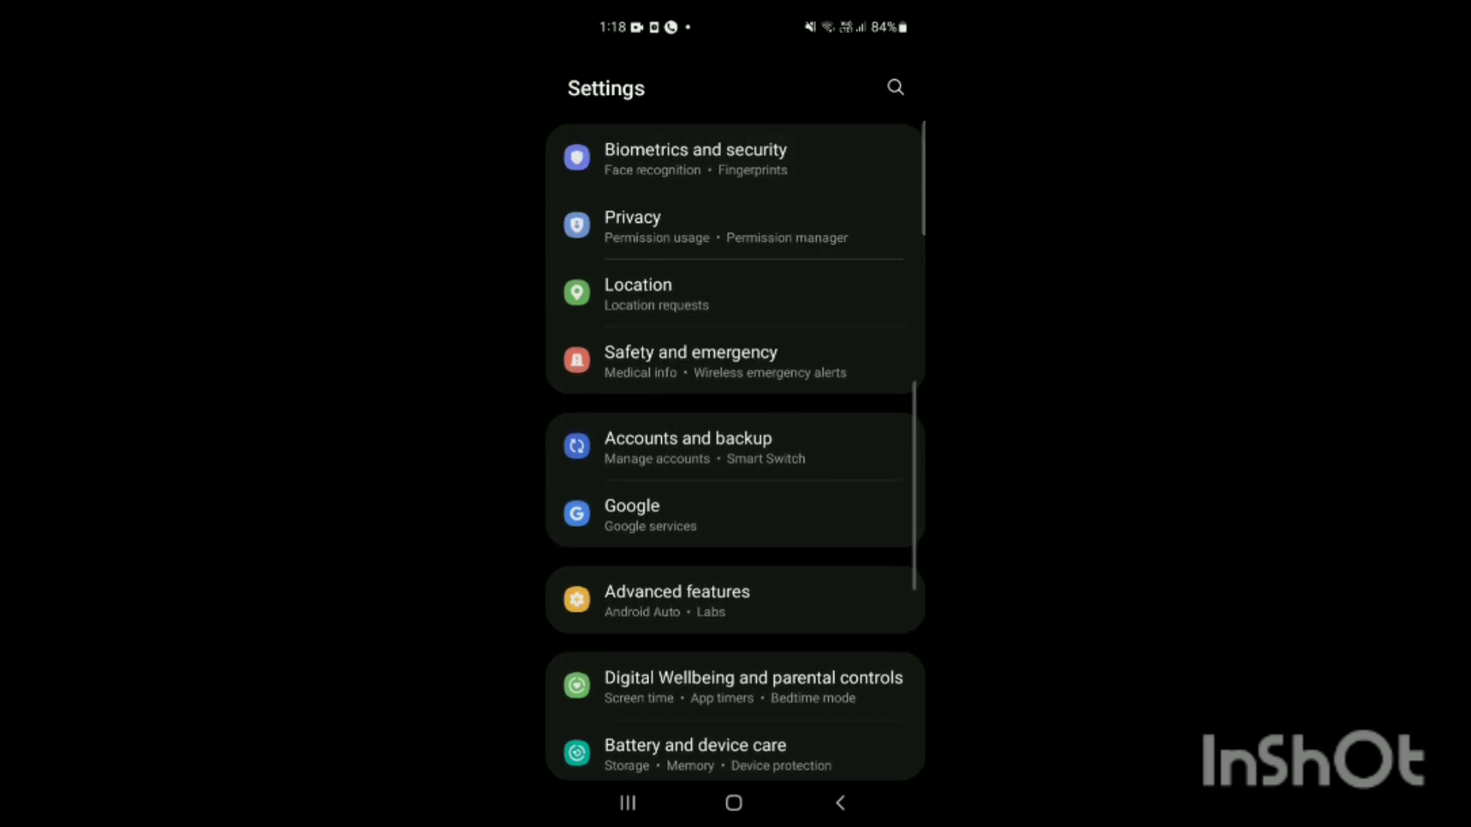
{"action": "scroll", "coordinate": [736, 459], "scroll_direction": "up", "scroll_amount": 4}
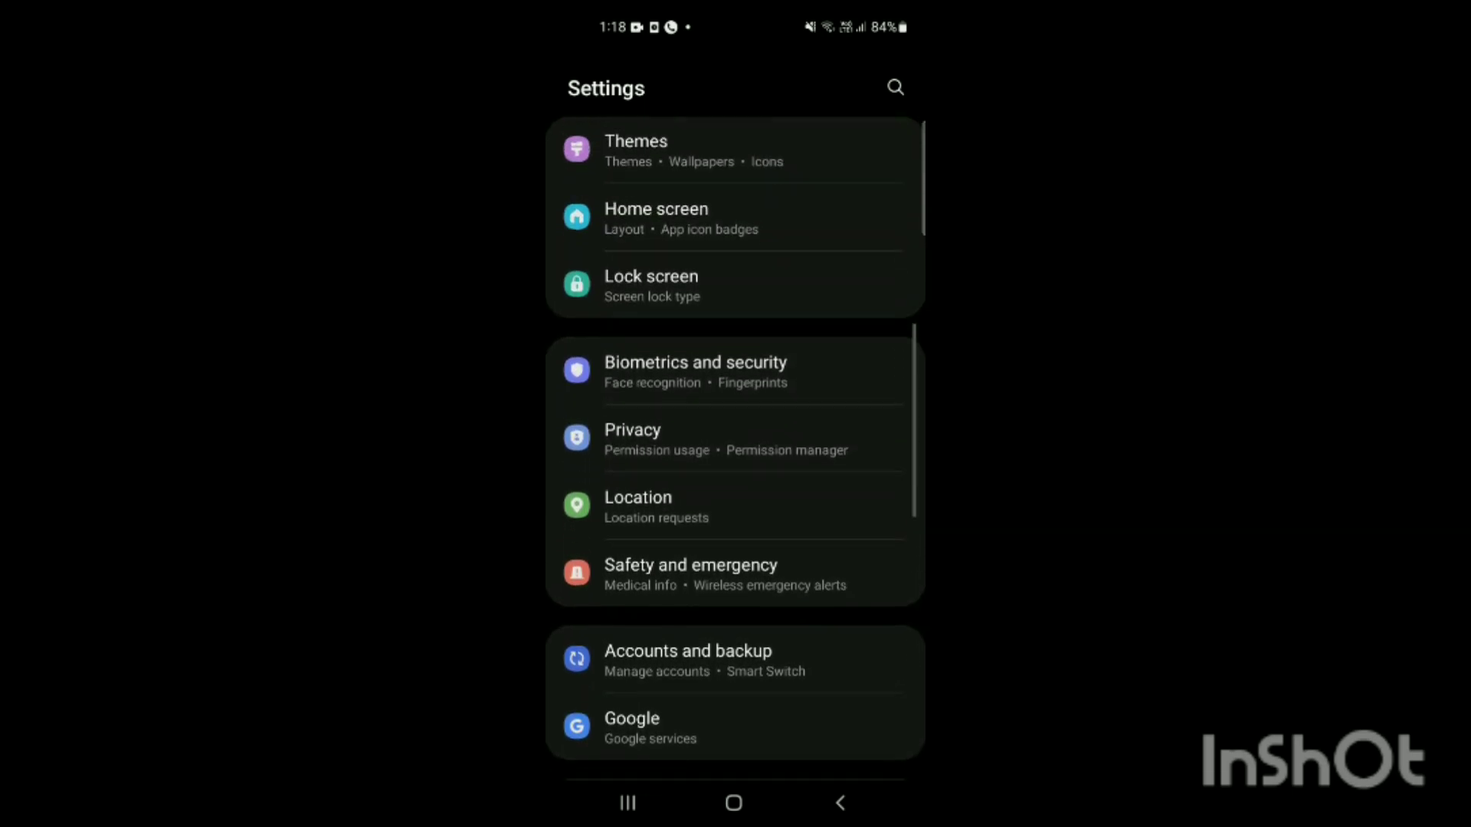
{"action": "scroll", "coordinate": [736, 460], "scroll_direction": "down", "scroll_amount": 5}
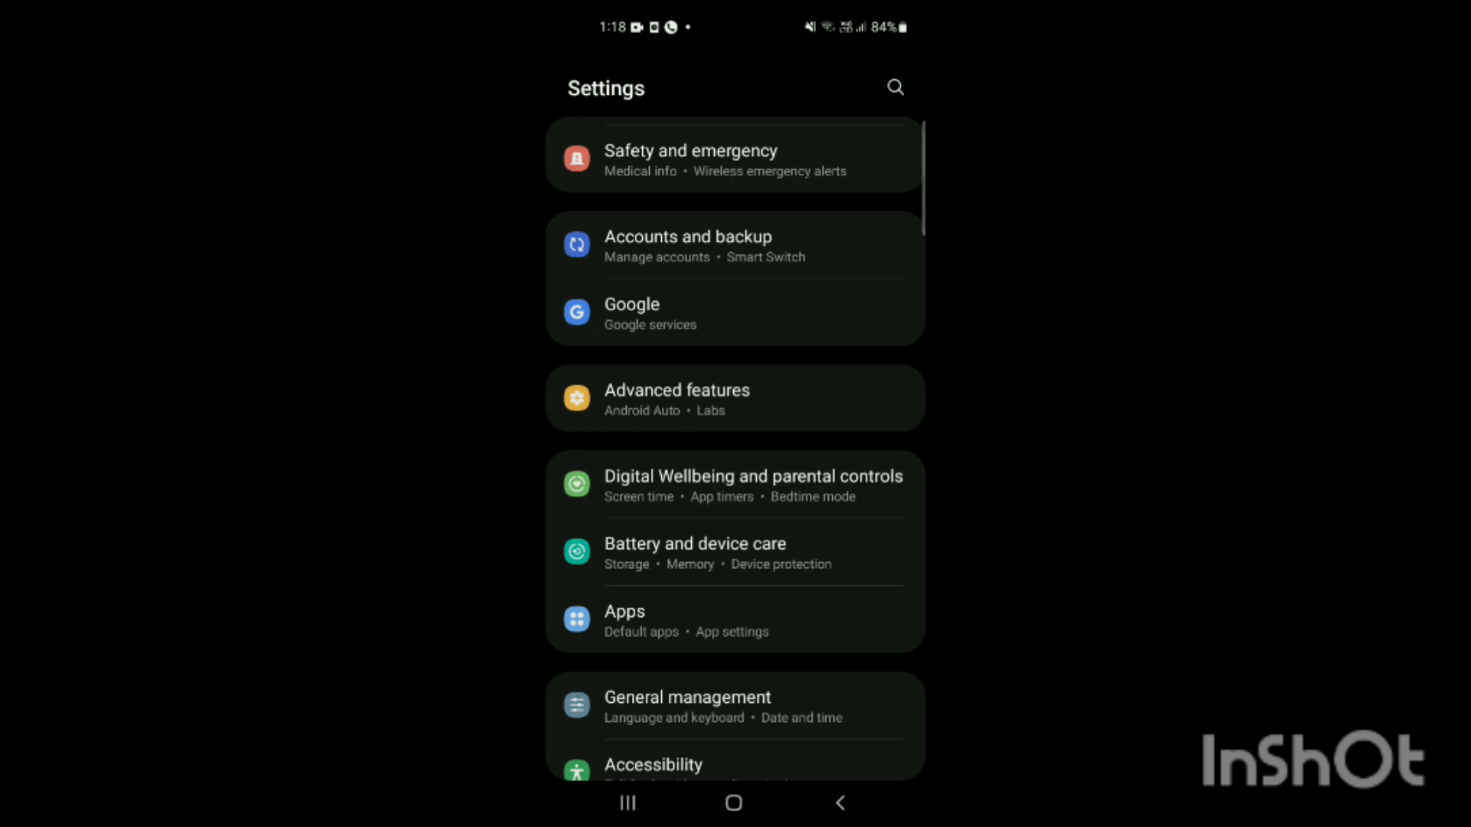
{"action": "left_click", "coordinate": [735, 553]}
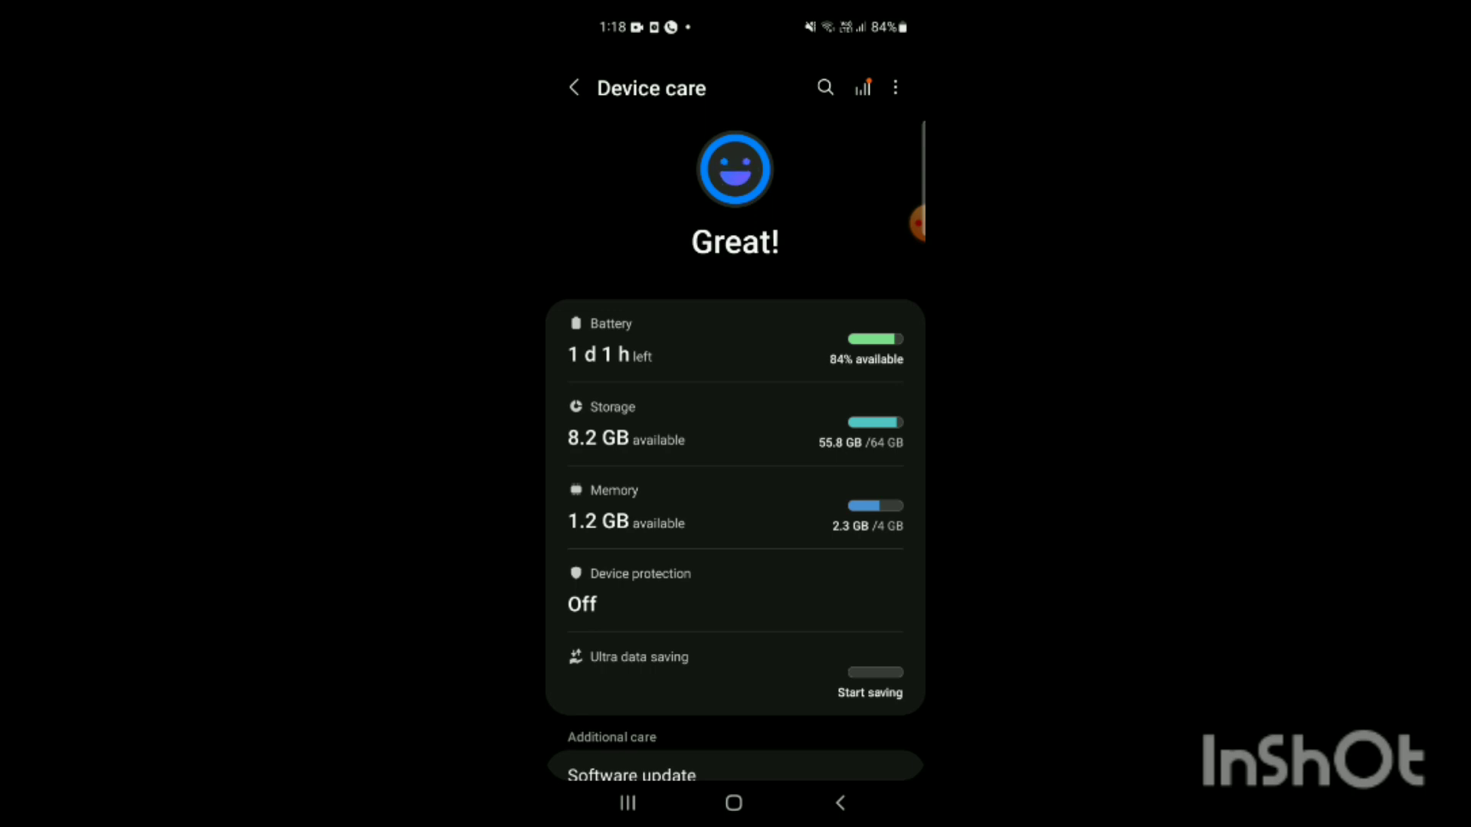
{"action": "scroll", "coordinate": [735, 460], "scroll_direction": "down", "scroll_amount": 2}
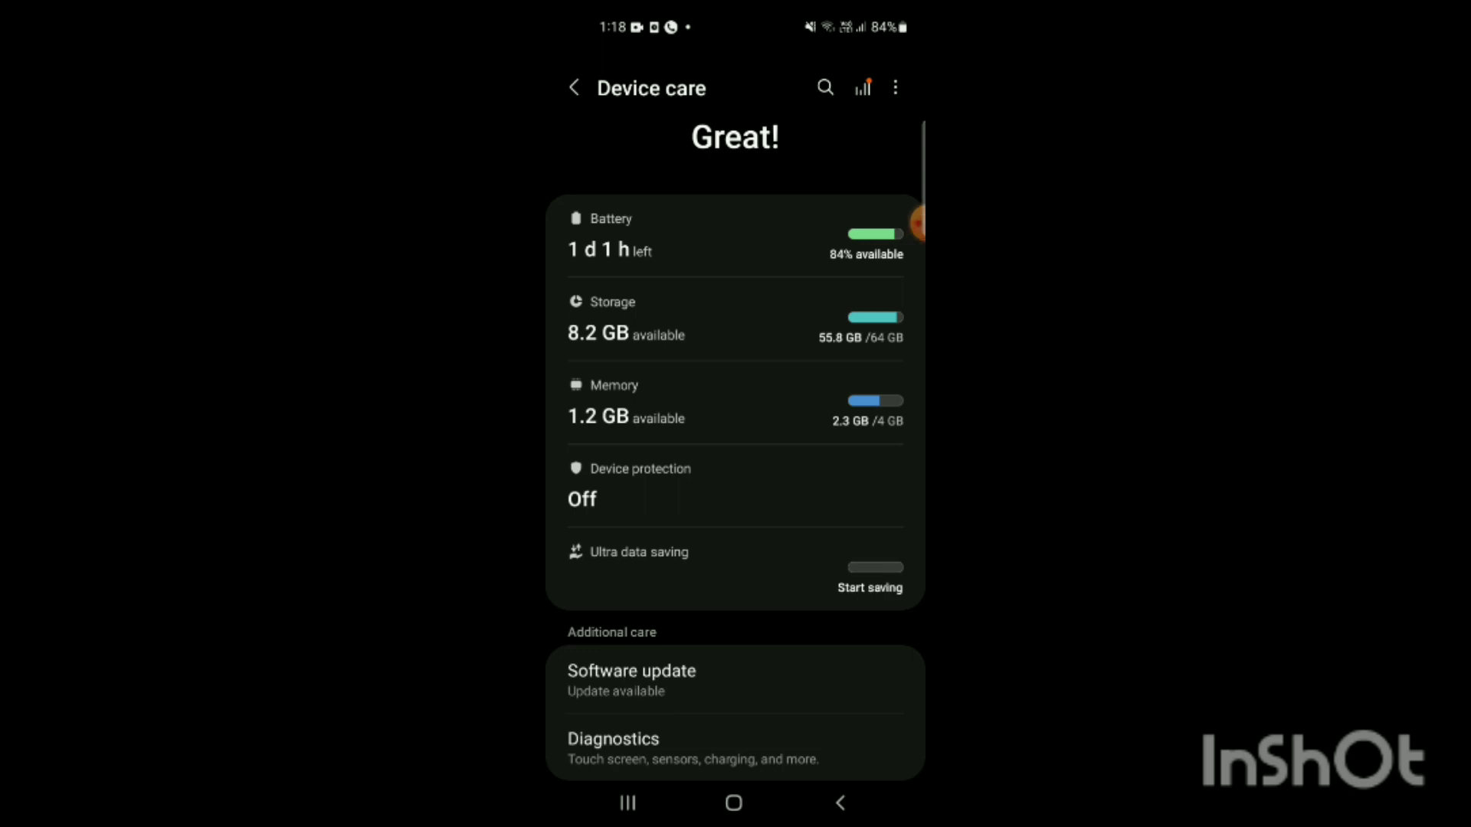
- Reveal the three-dot More options menu on the Device care screen
{"action": "left_click", "coordinate": [895, 88]}
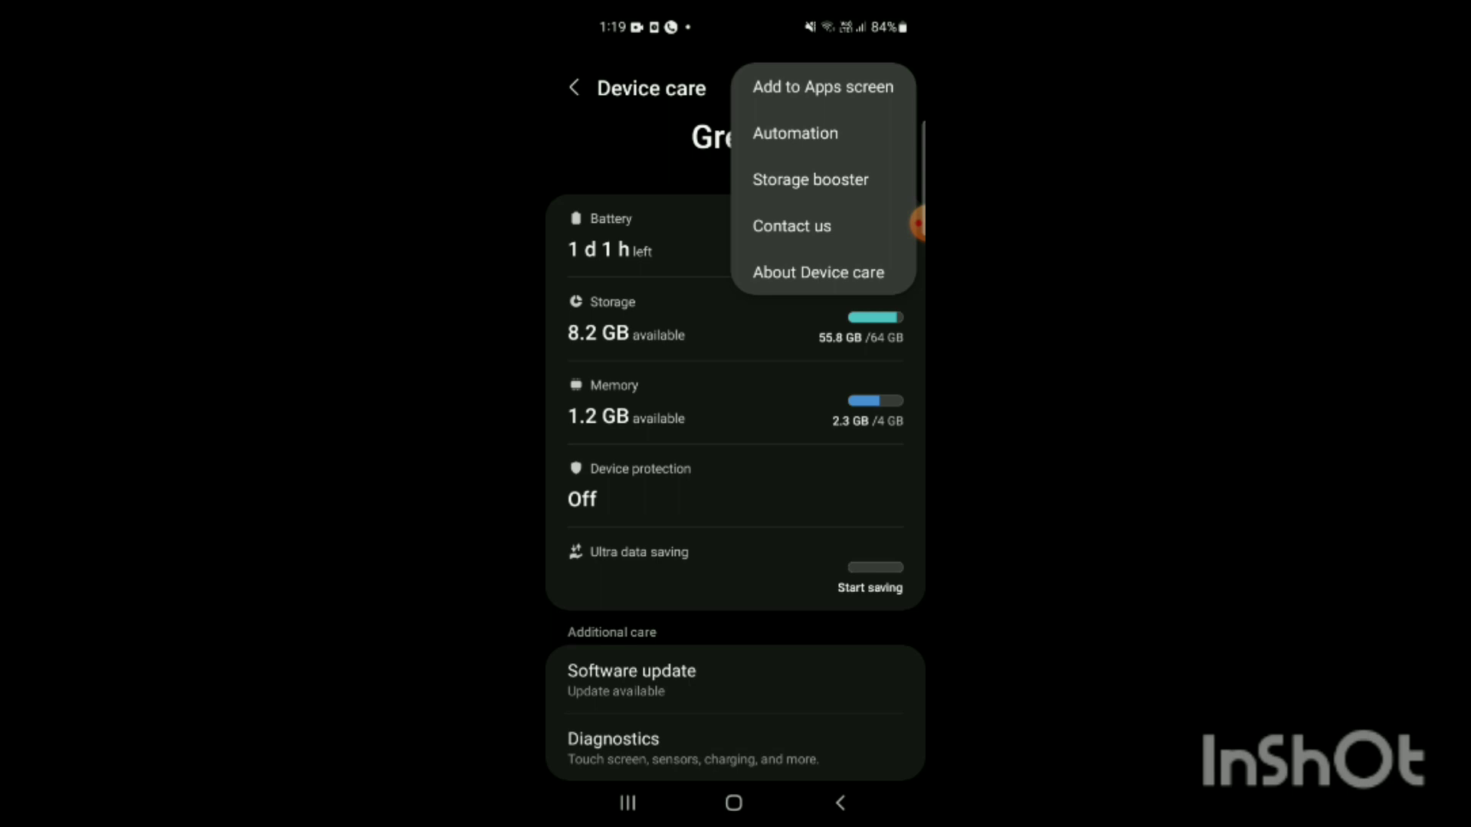
- In Automation, switch Auto restart at set times on and then back off
{"action": "left_click", "coordinate": [795, 133]}
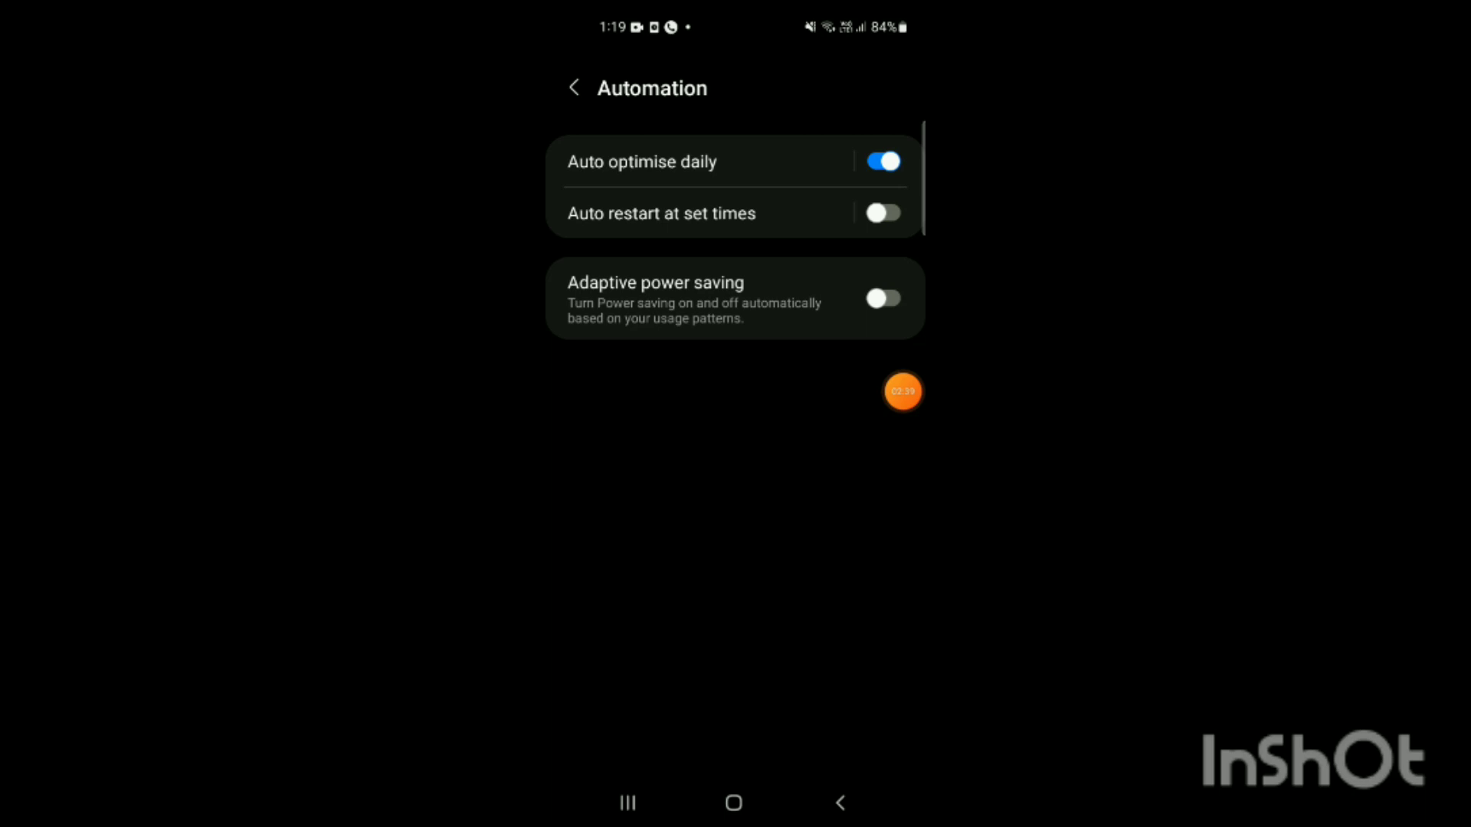
{"action": "left_click", "coordinate": [882, 212]}
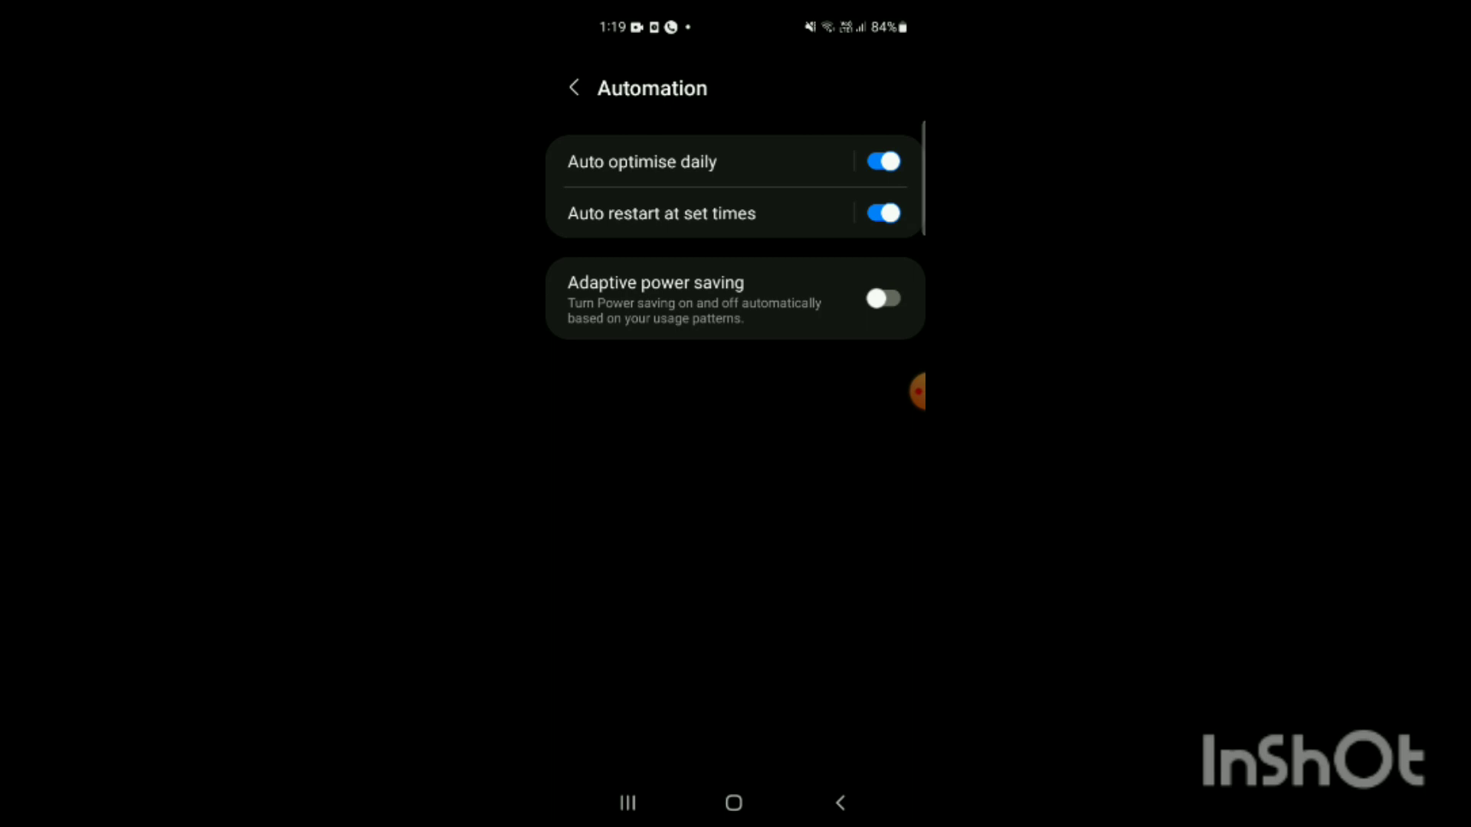
{"action": "left_click", "coordinate": [884, 213]}
- Leave Settings and return to the phone's home screen
{"action": "left_click", "coordinate": [733, 804]}
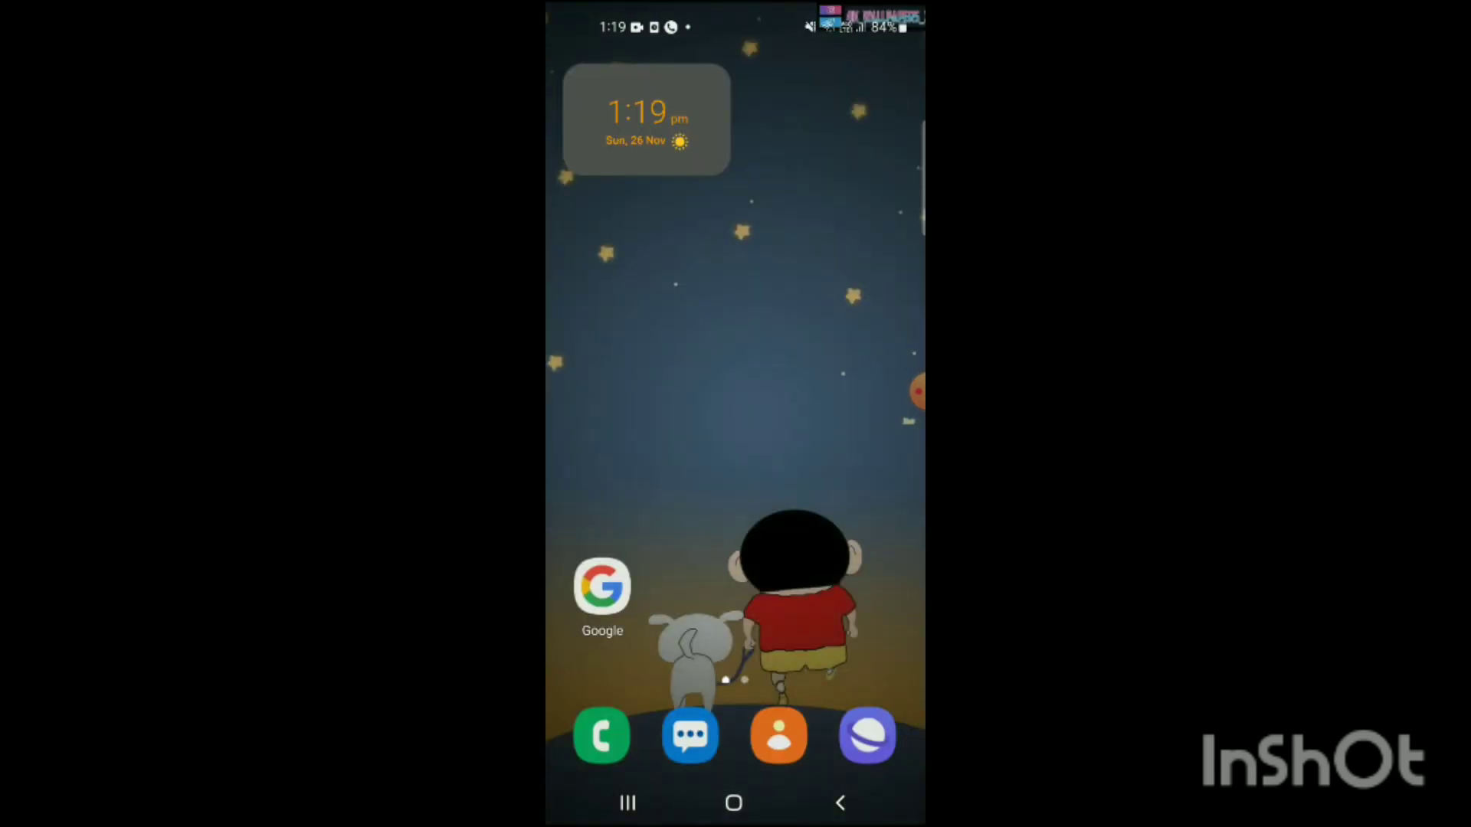
{"action": "left_click", "coordinate": [917, 392]}
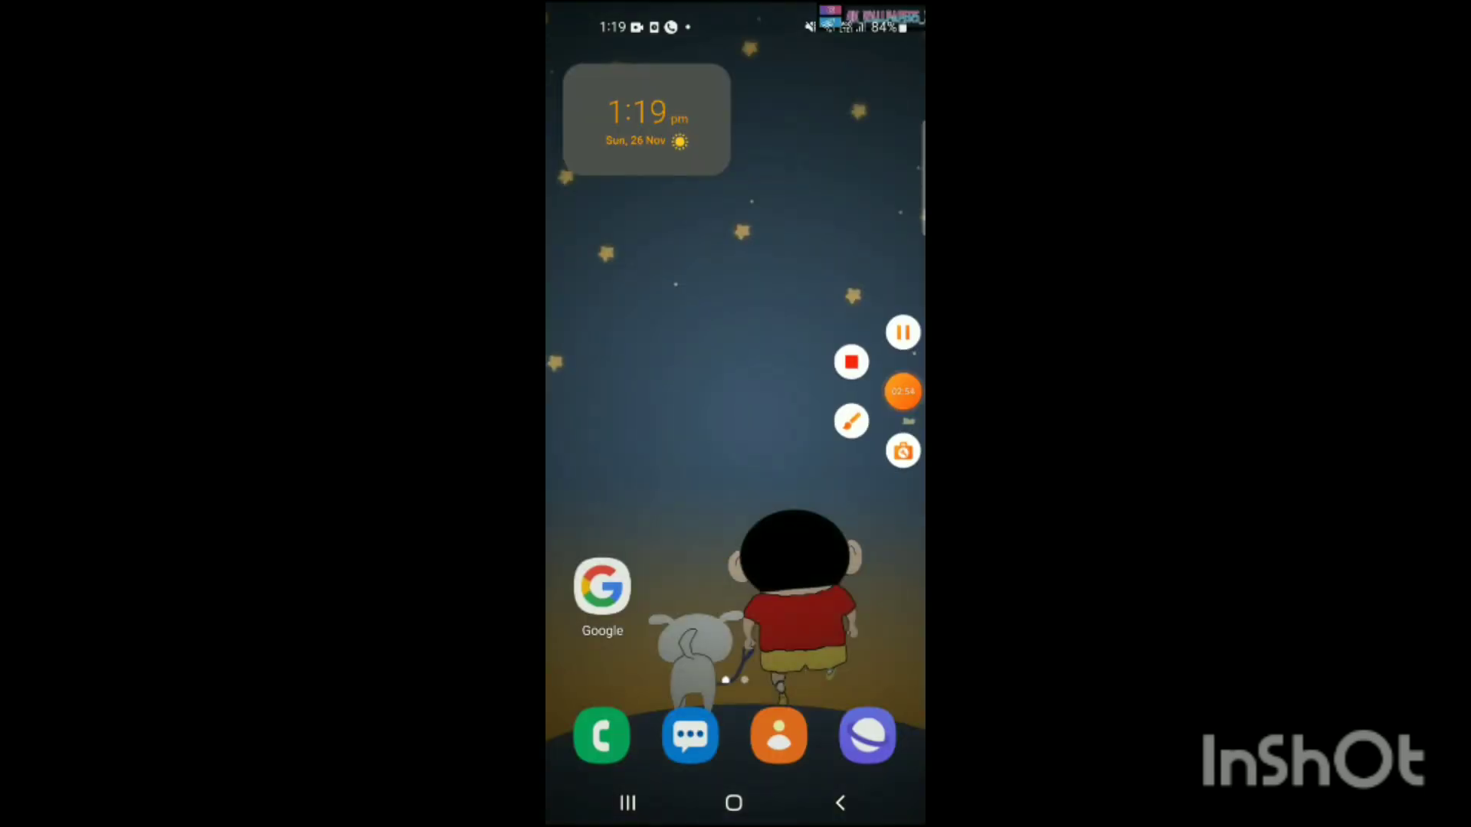